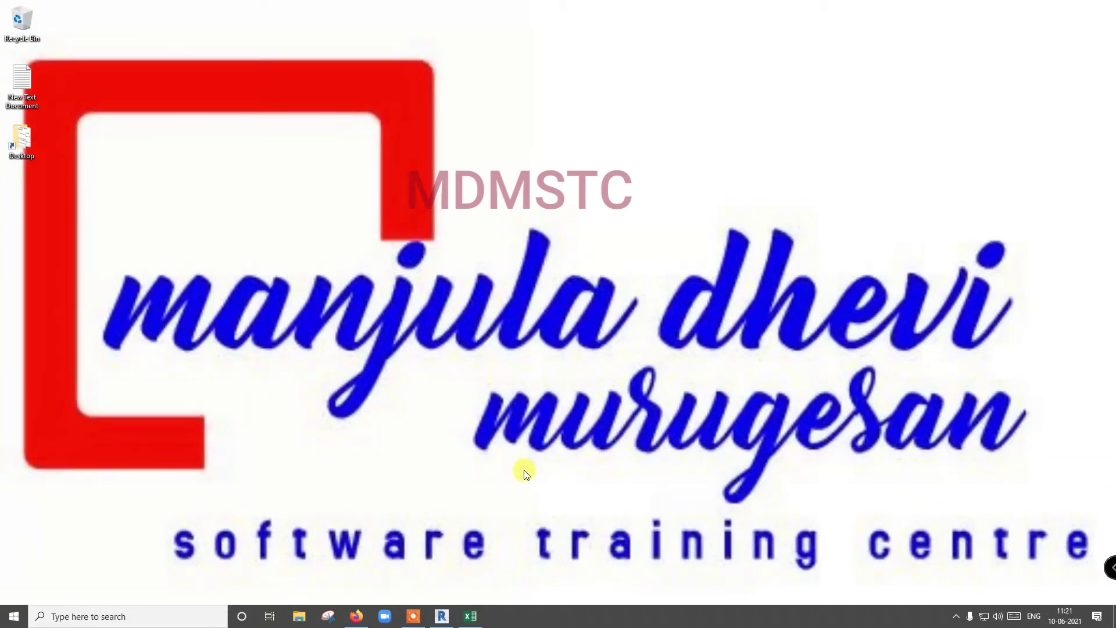
Bring the Revit elbow family forward and open its Family Types dialog.
click(440, 617)
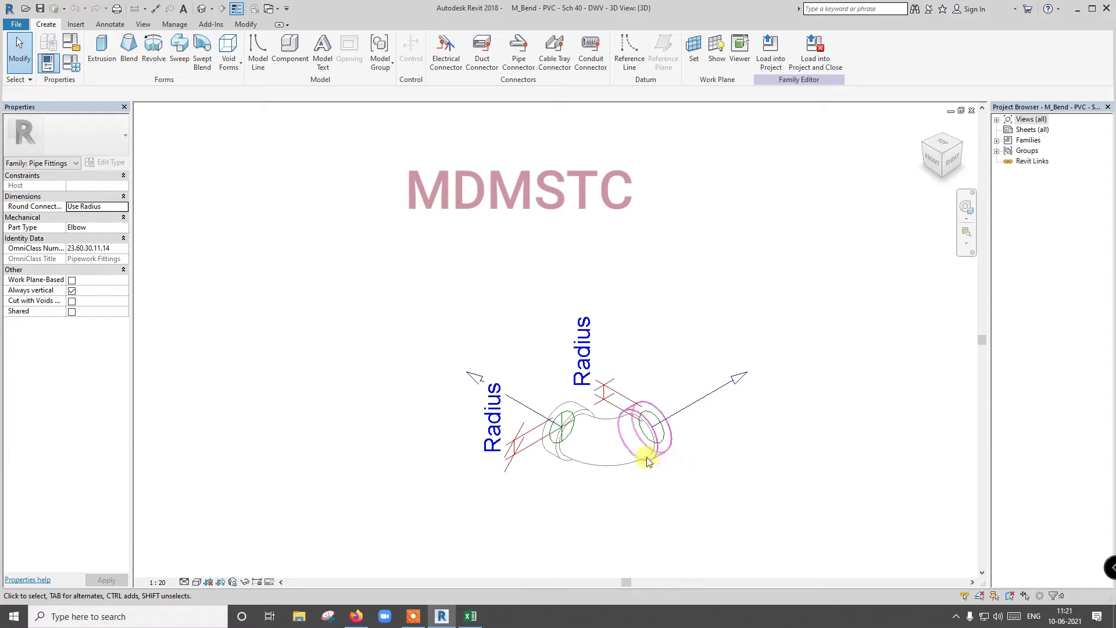
click(48, 63)
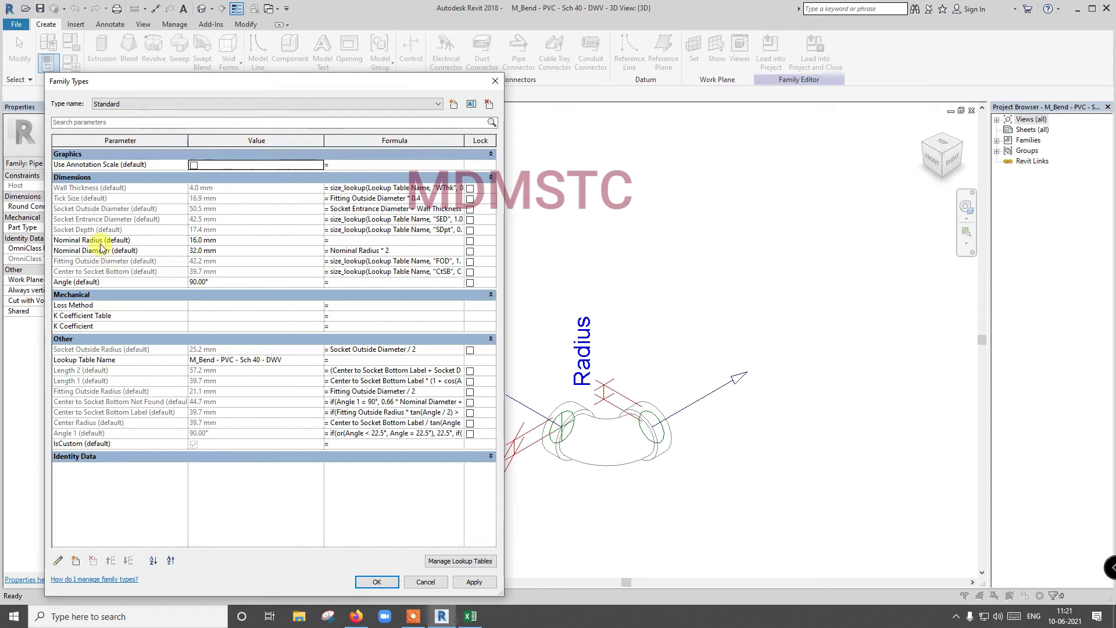
drag(96, 241, 229, 242)
Try a Nominal Radius of 20 mm, then set it back to 16 mm.
click(231, 241)
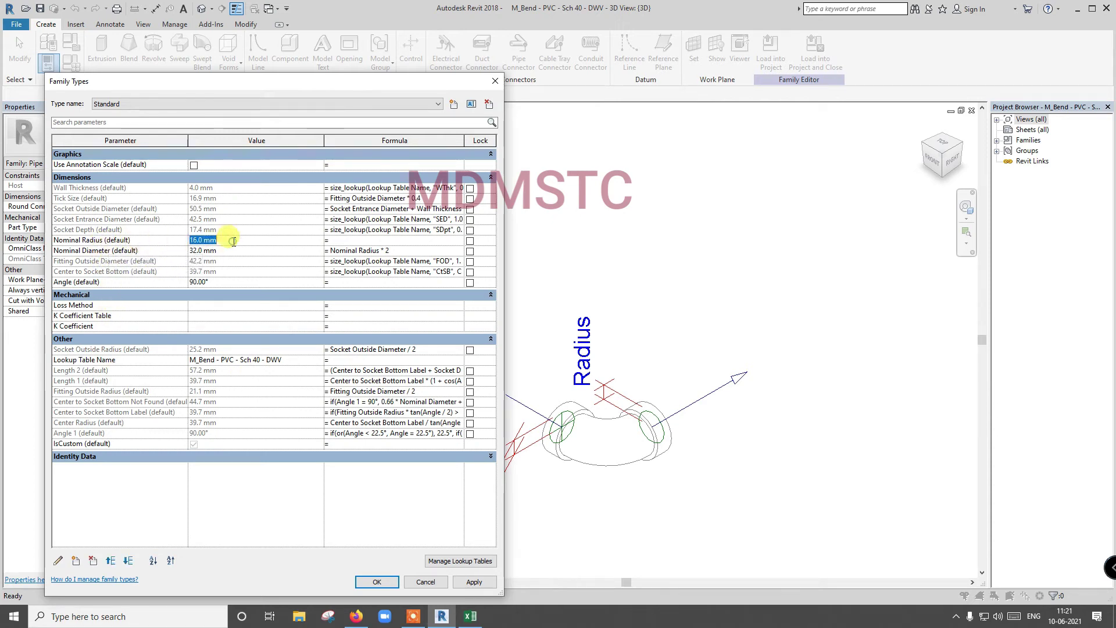
text(20)
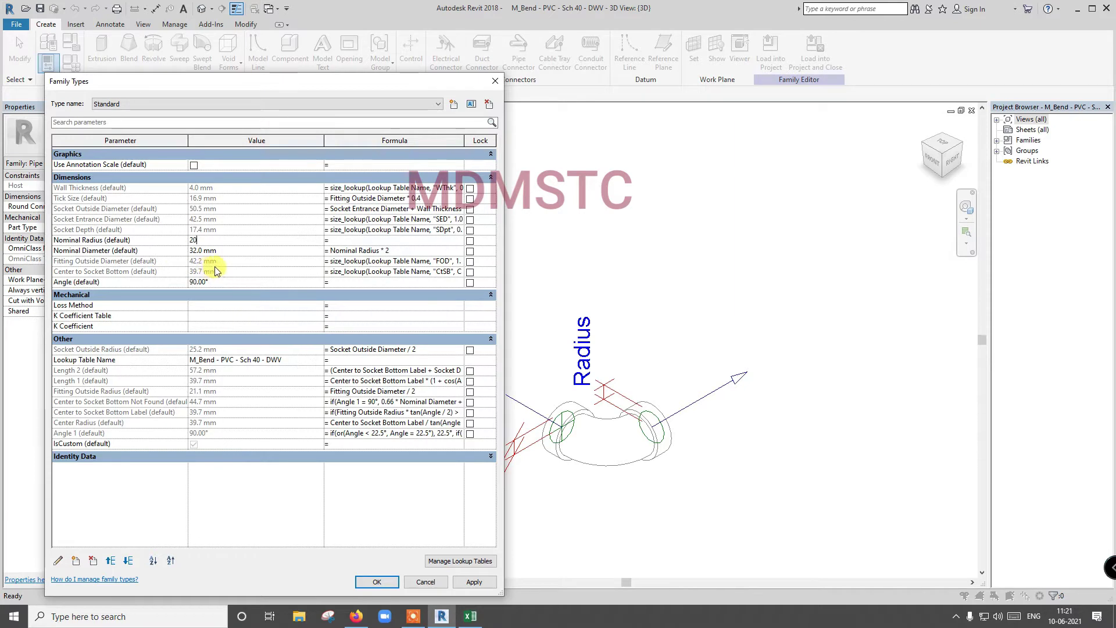
key(Tab)
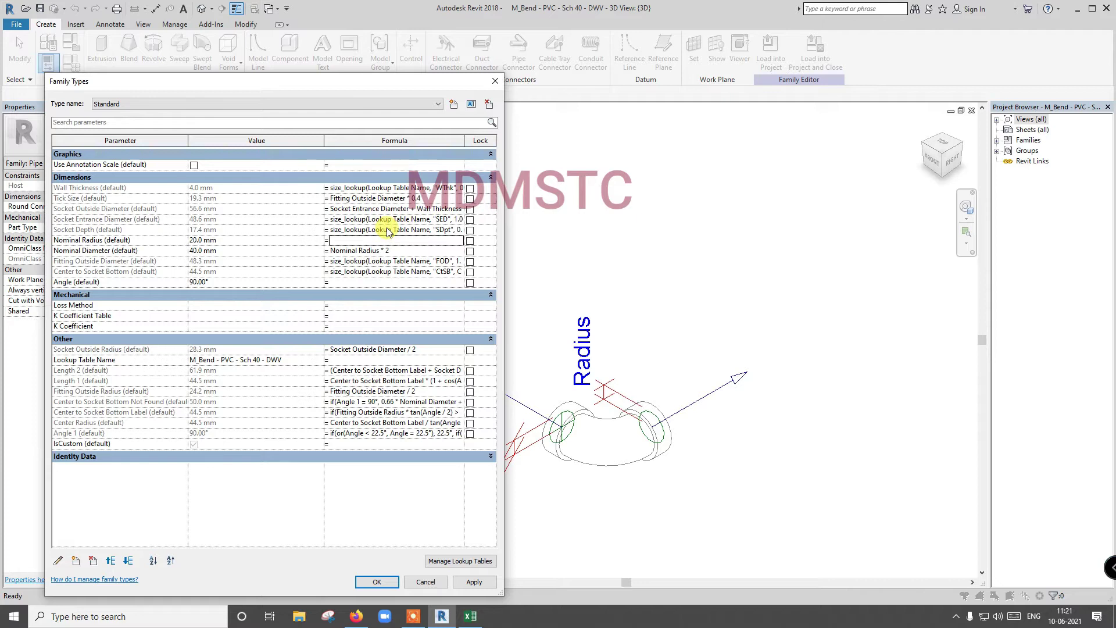
click(247, 240)
text(16)
key(Tab)
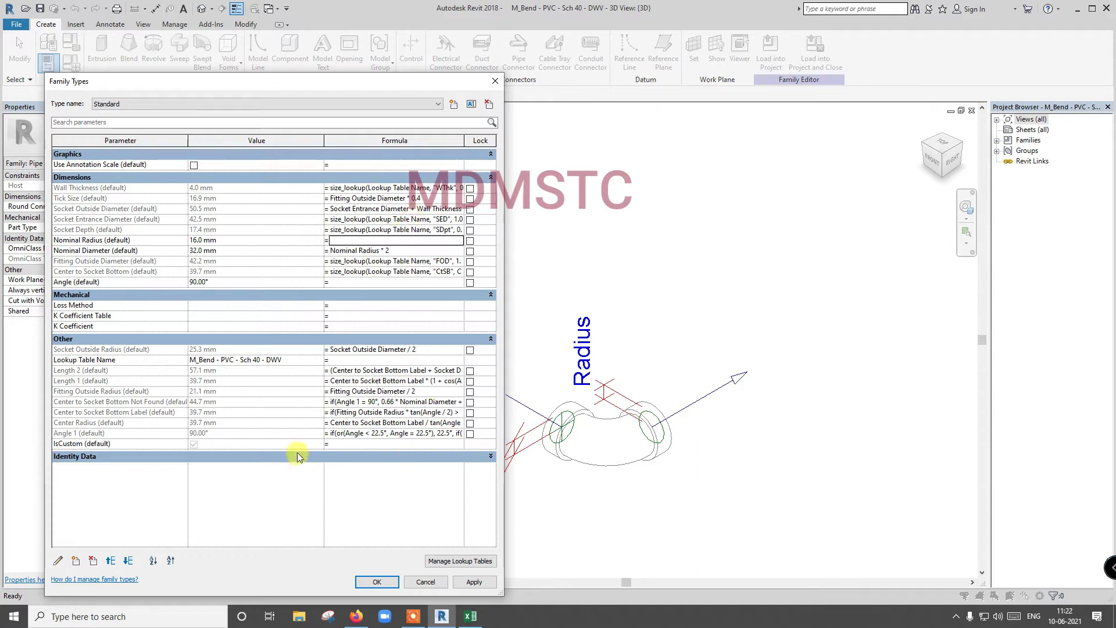
click(458, 563)
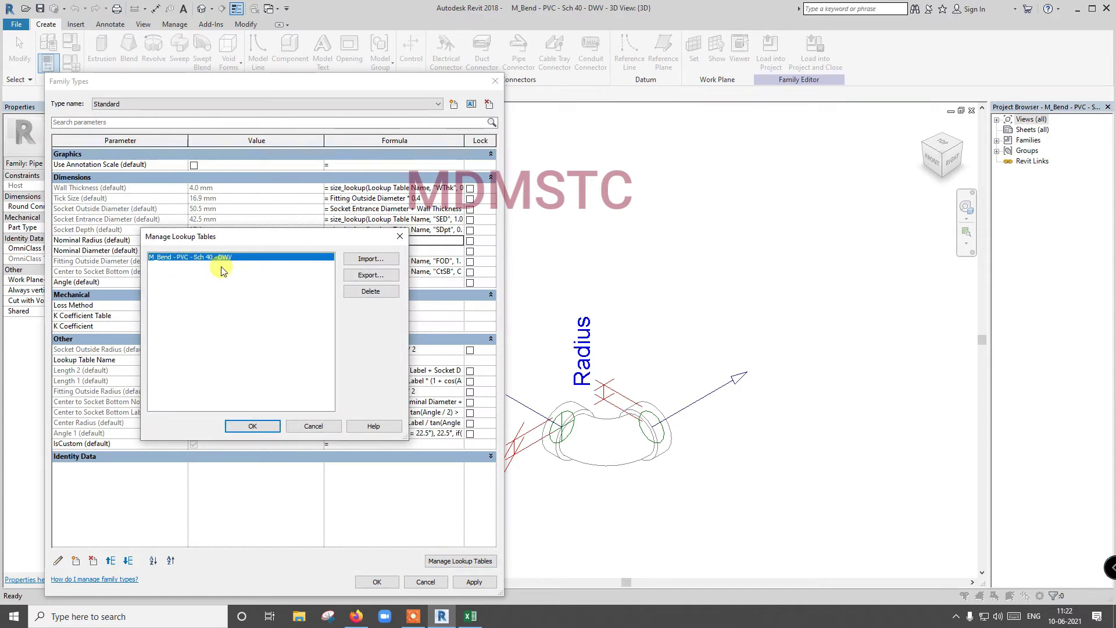
drag(249, 237, 449, 172)
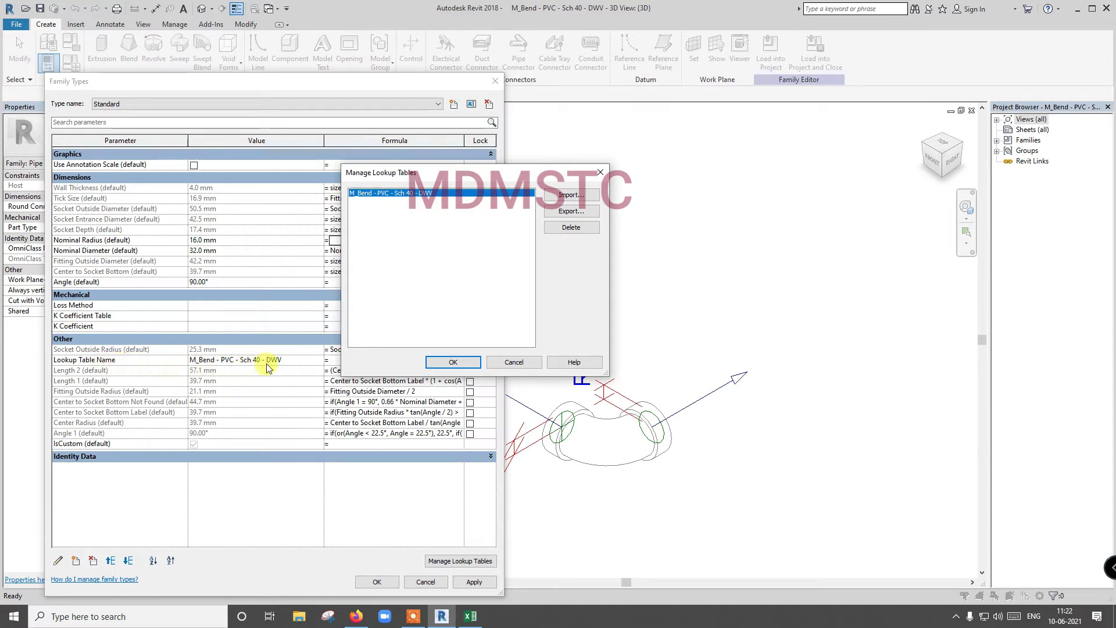
drag(439, 172, 573, 181)
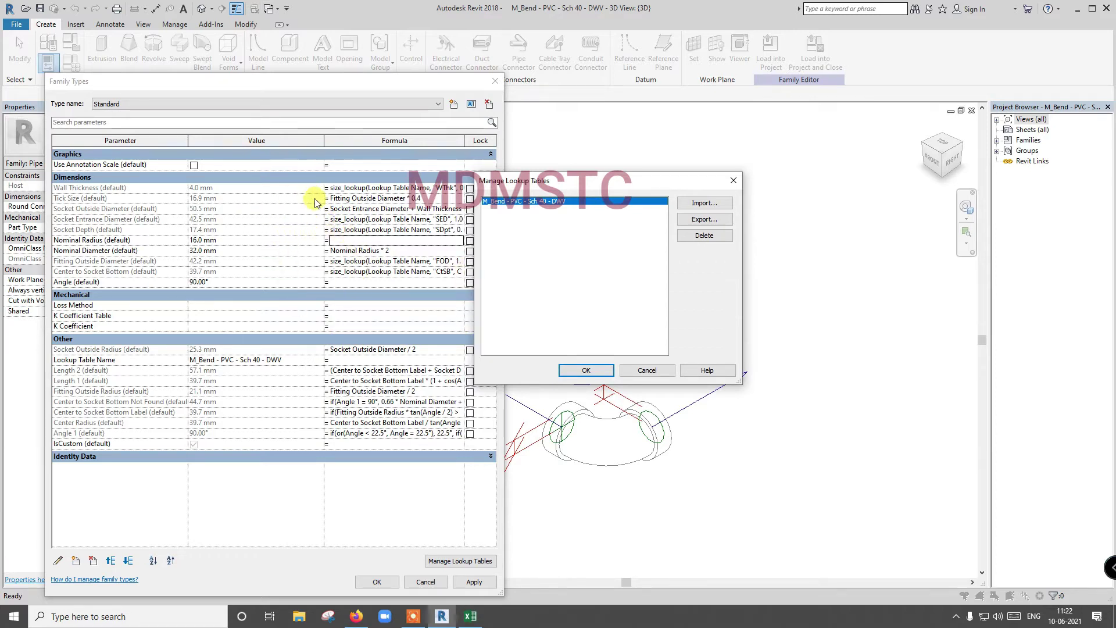
click(642, 373)
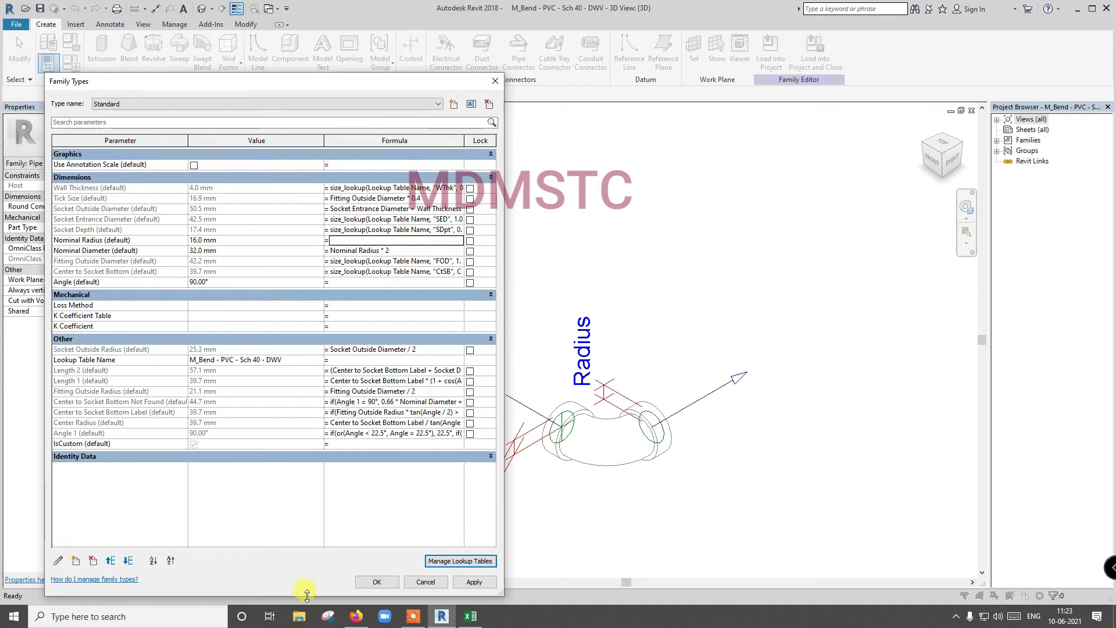
Select the Finolex ELBOW 90° dimensions table in Firefox and switch to the blank Excel workbook.
click(356, 617)
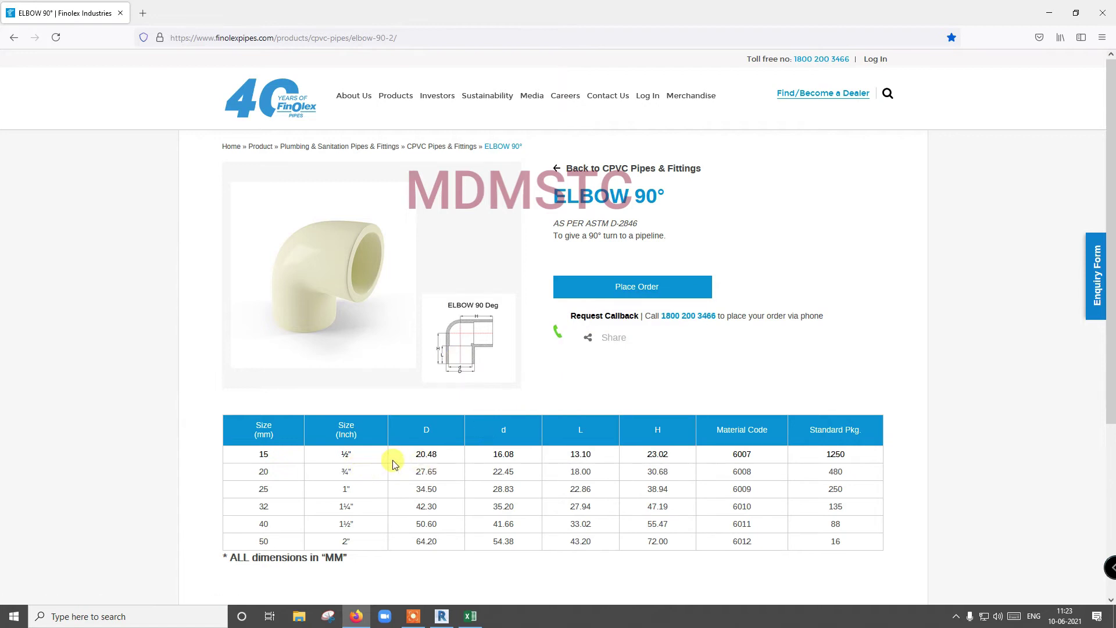
mouse_move(247, 423)
mouse_down()
mouse_move(714, 560)
mouse_move(765, 531)
mouse_up()
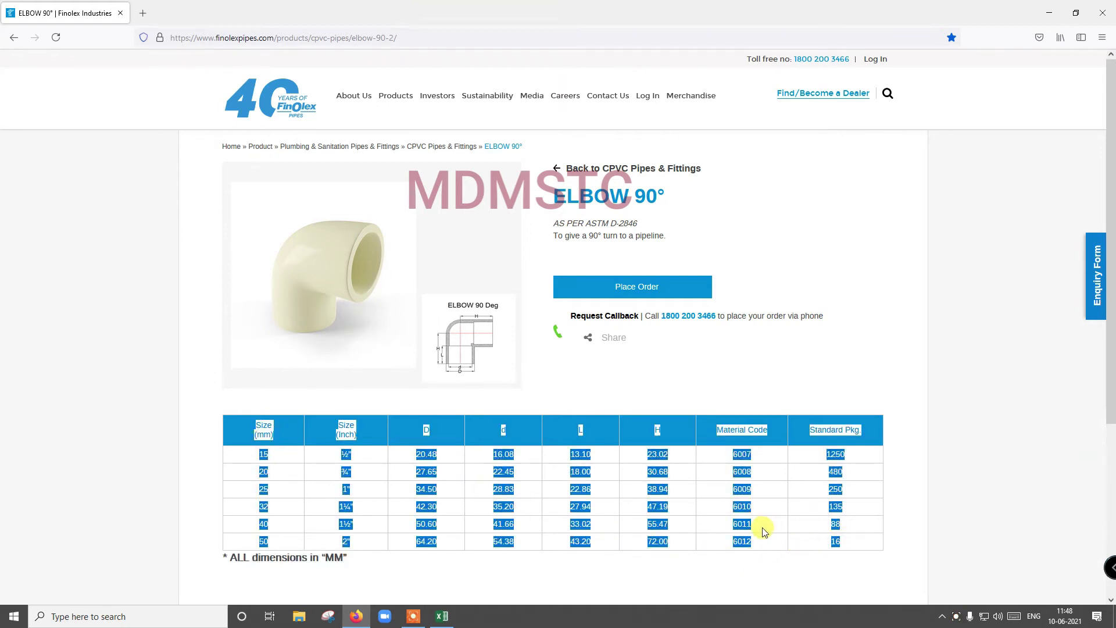
click(441, 616)
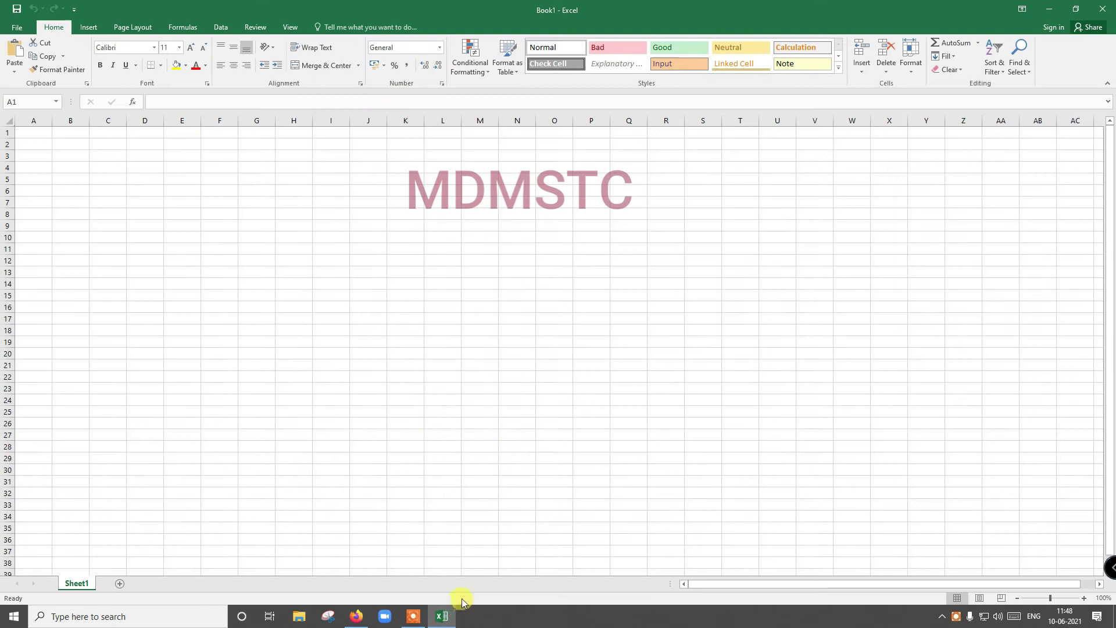
Paste the elbow table into A1 and delete the Size (Inch) column.
click(38, 134)
key(ctrl+v)
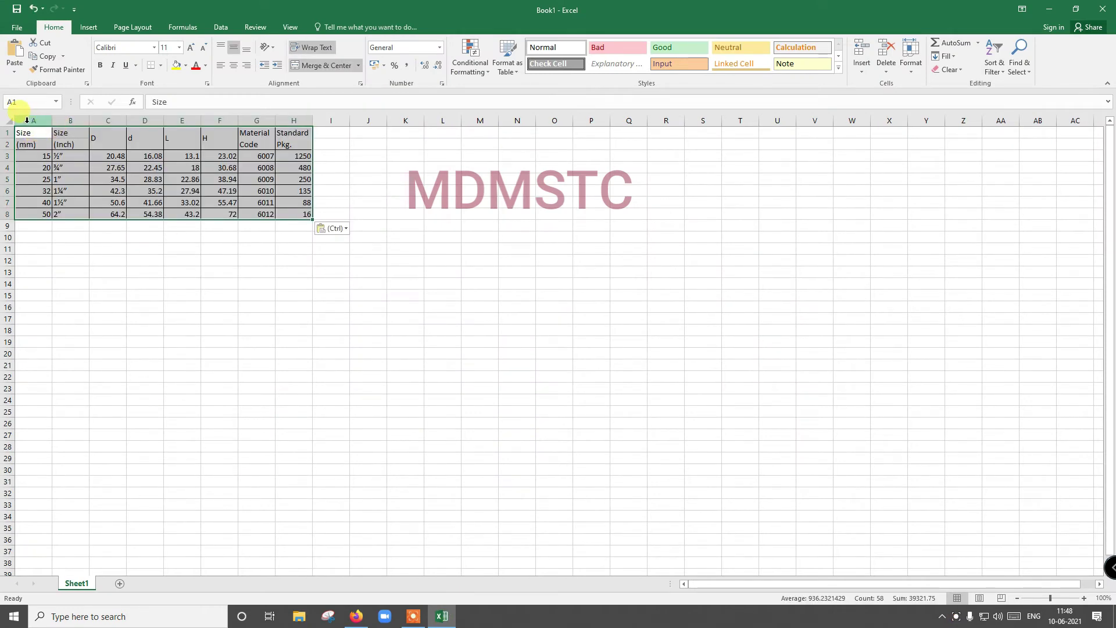
click(64, 120)
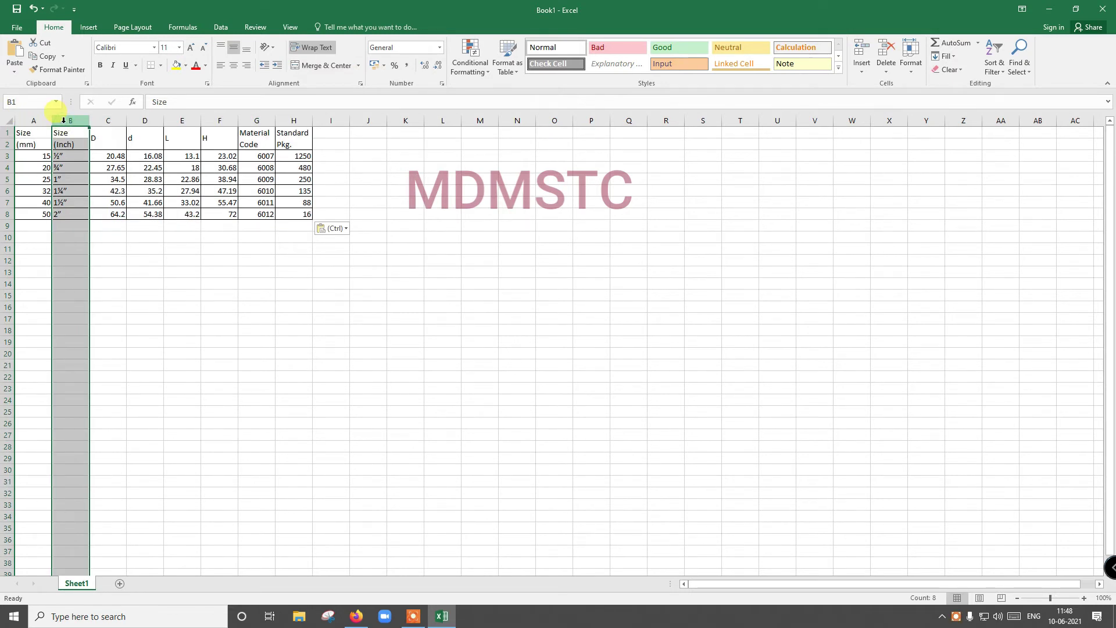
key(ctrl+minus)
Delete the H, Material Code and Standard Pkg columns and the (mm) row, then widen column A.
click(179, 122)
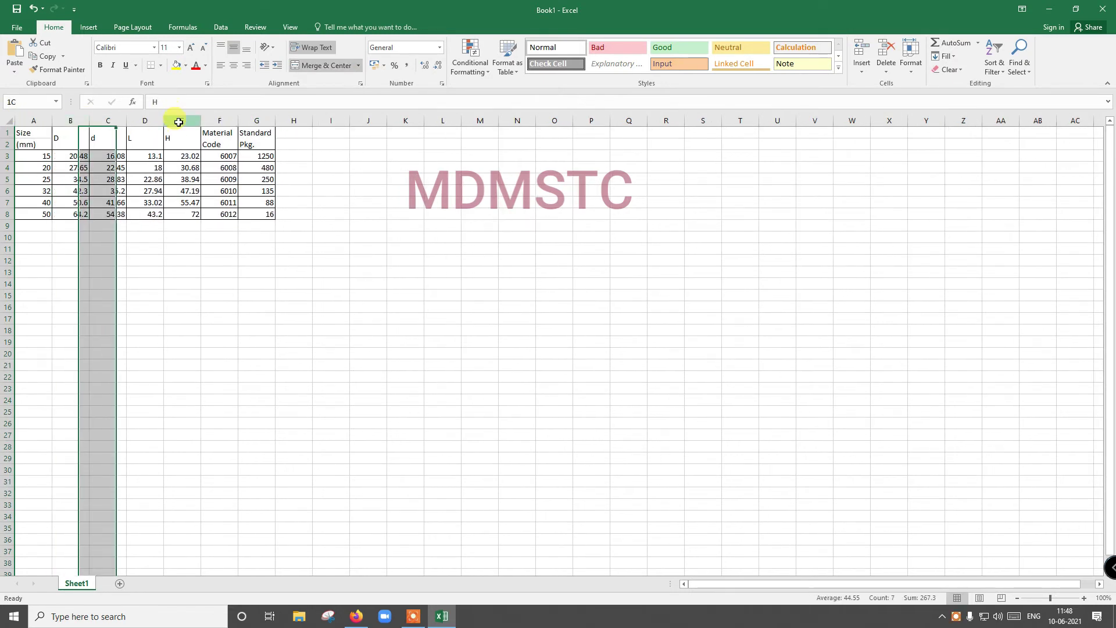
shift+click(249, 118)
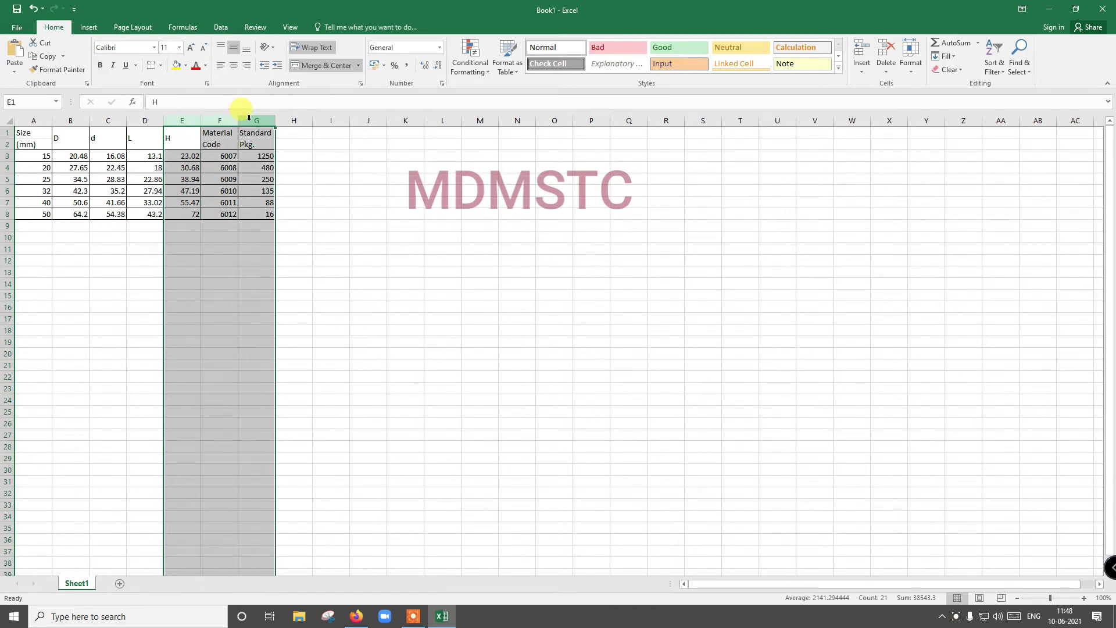
key(ctrl+minus)
click(136, 271)
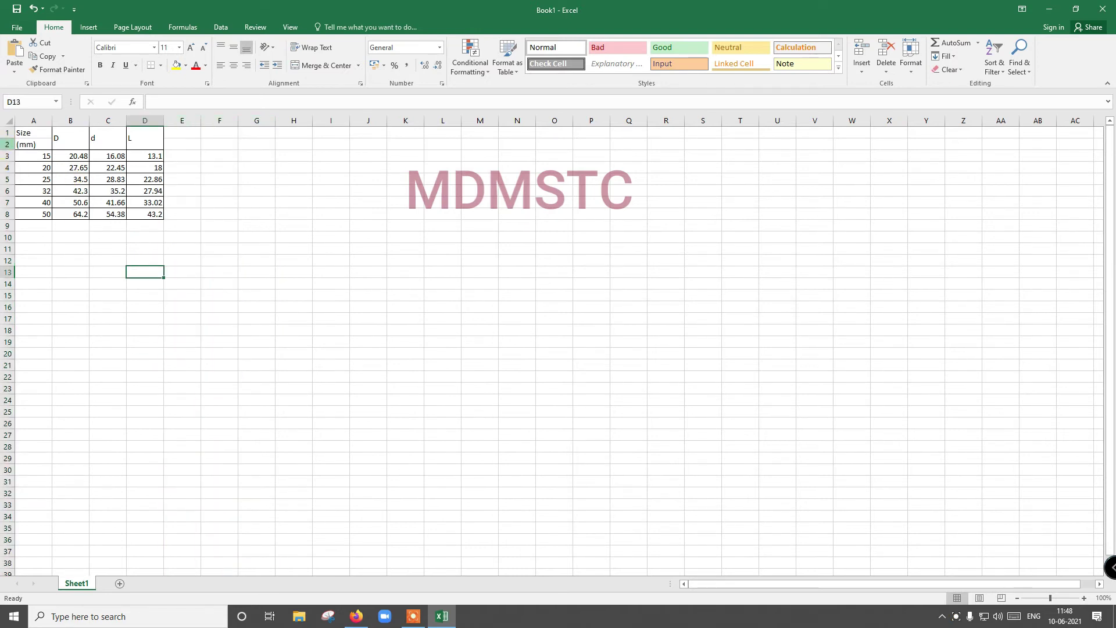
click(8, 144)
key(ctrl+minus)
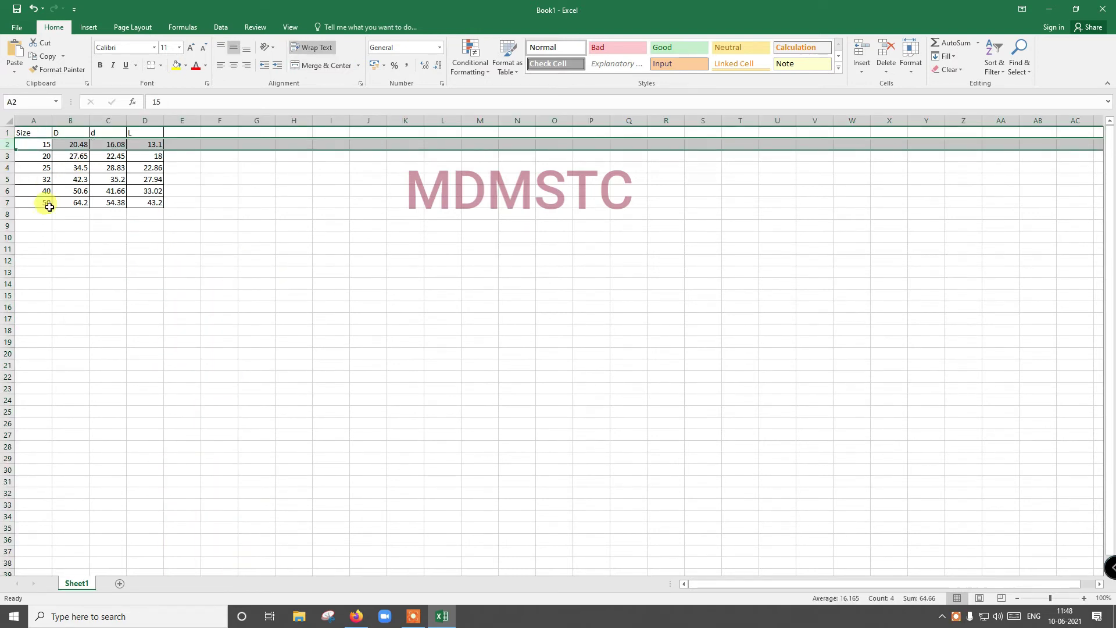
click(53, 213)
drag(51, 123, 347, 123)
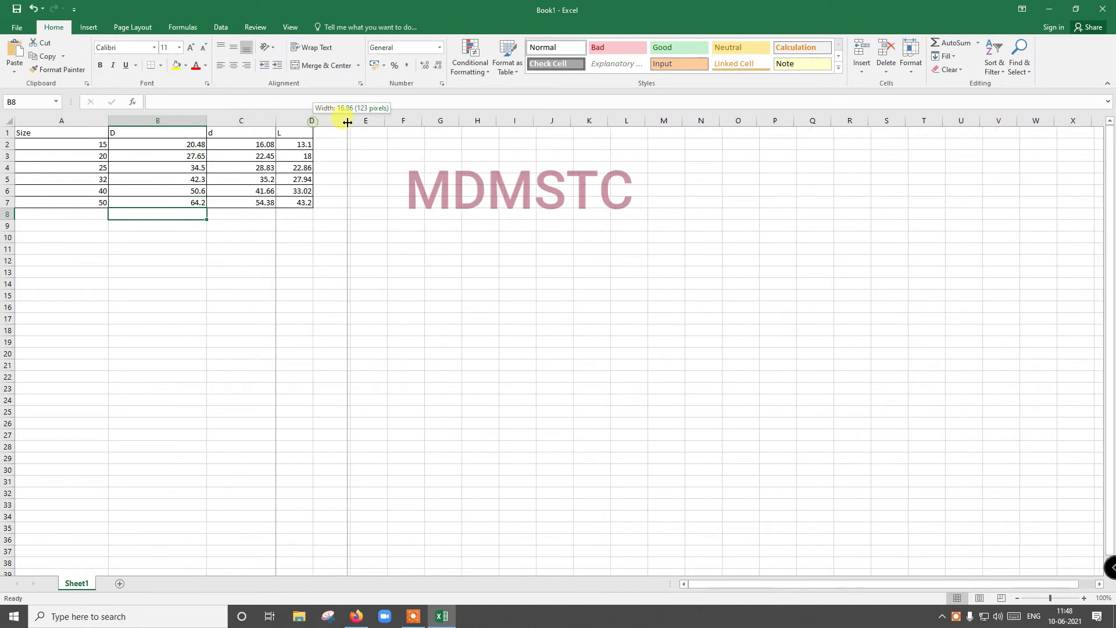
Rename the A1 header to FD##length##millimeters.
click(68, 133)
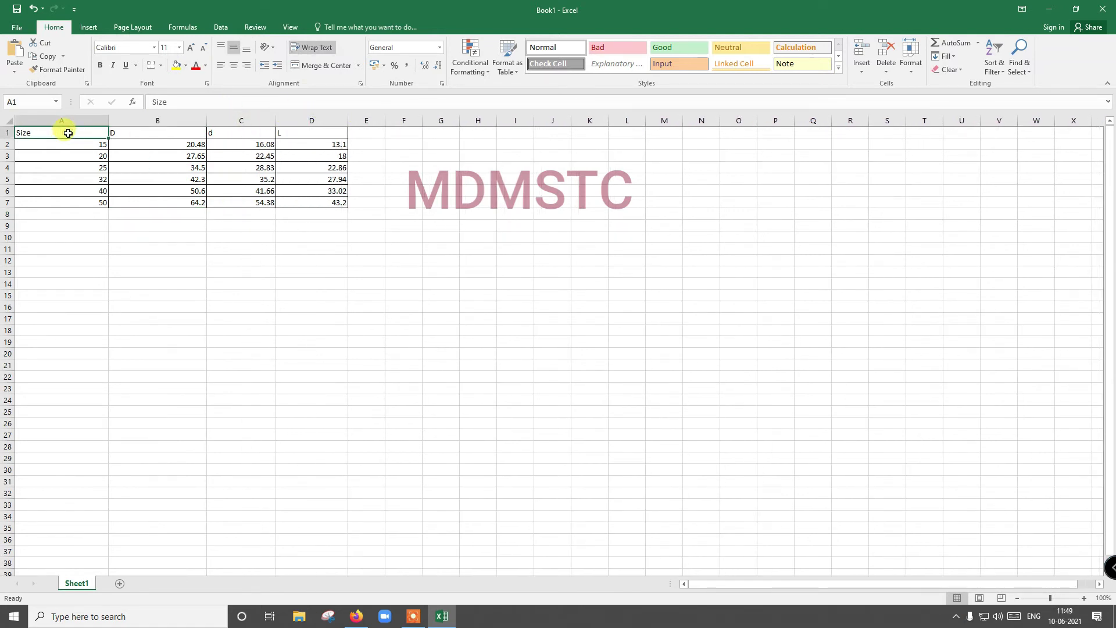
text(FD##length)
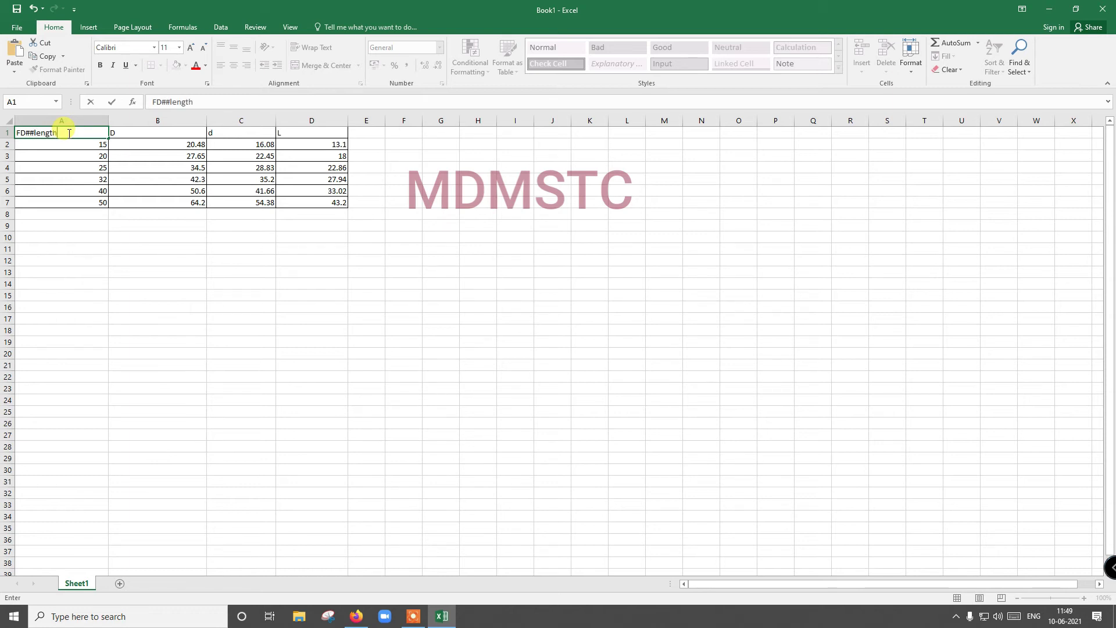
text(millime)
text(ters)
click(27, 132)
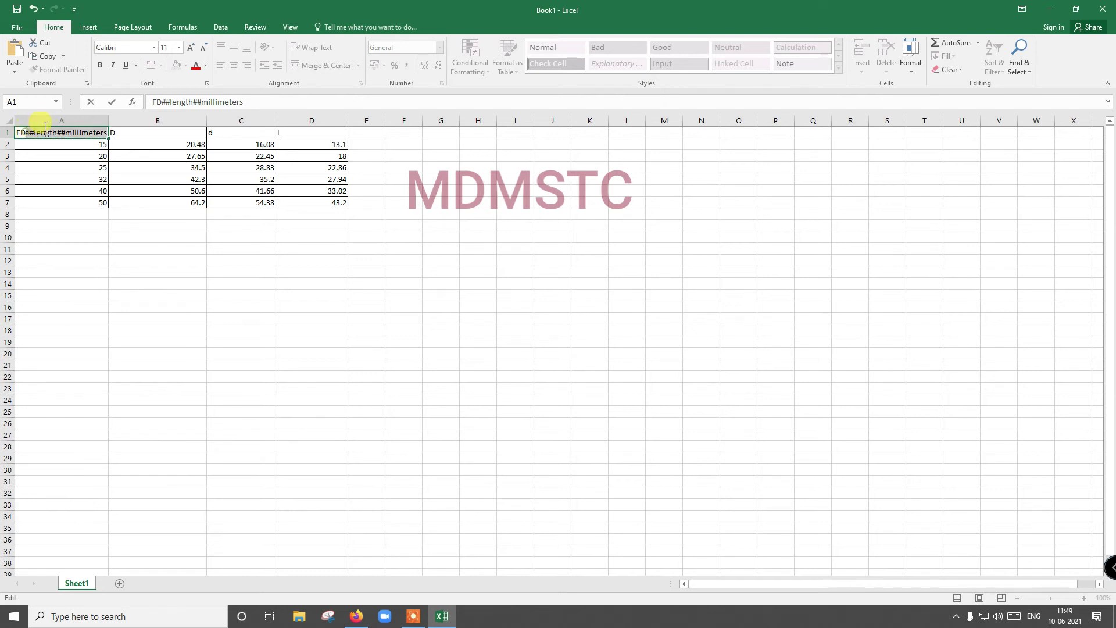
click(137, 131)
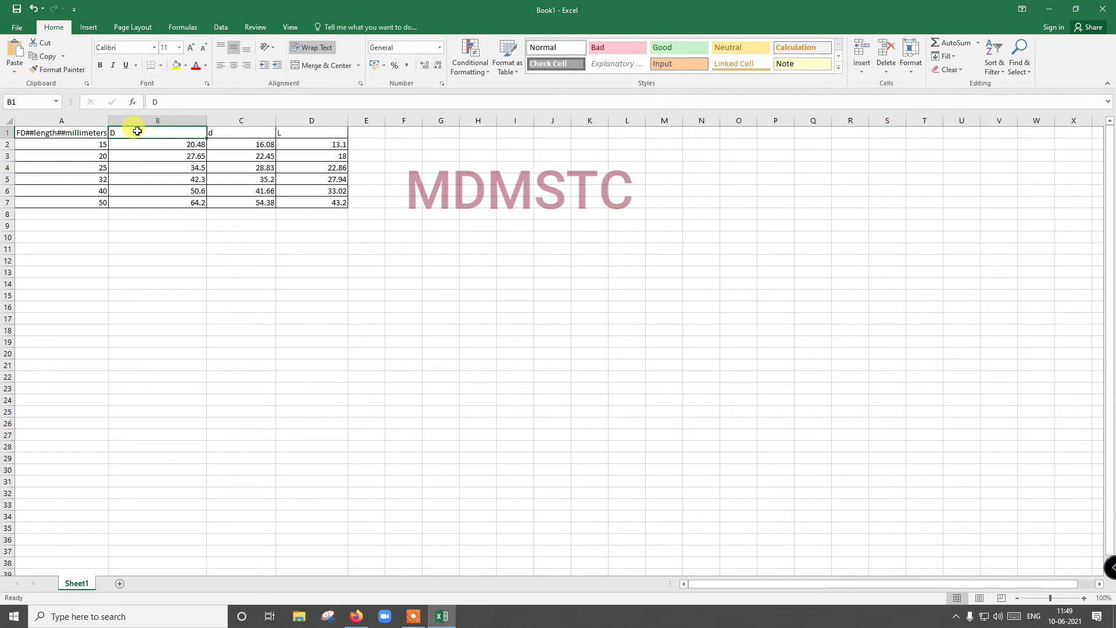
Label B1–D1 as FOD, FID and LGn, each with the ##length##millimeters suffix.
text(FOD)
text(##length##millimeters)
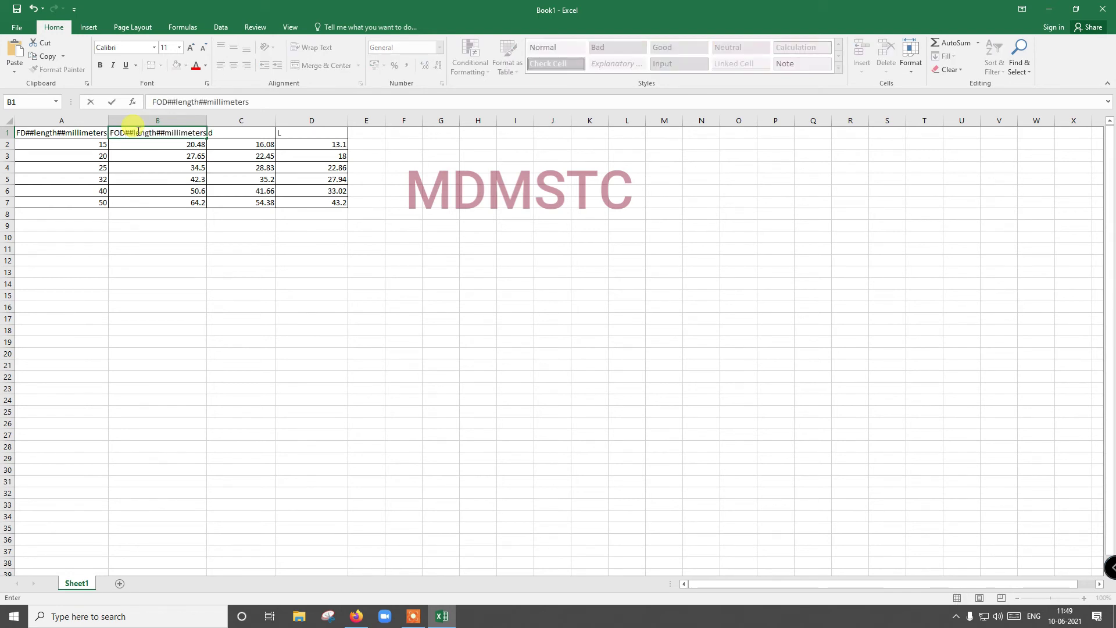
click(234, 133)
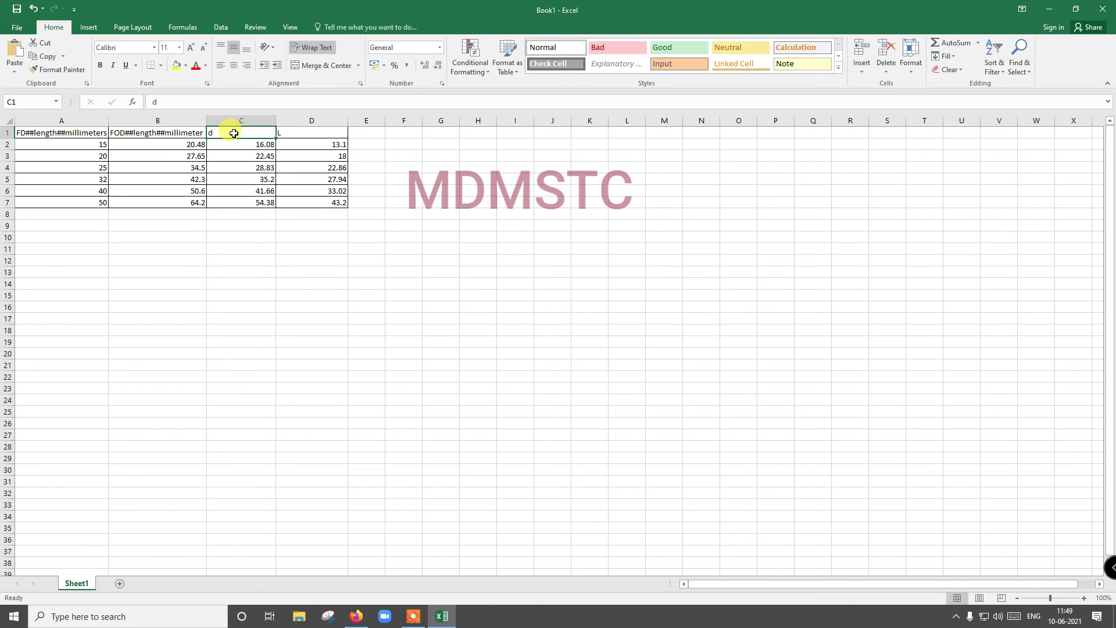
text(FID)
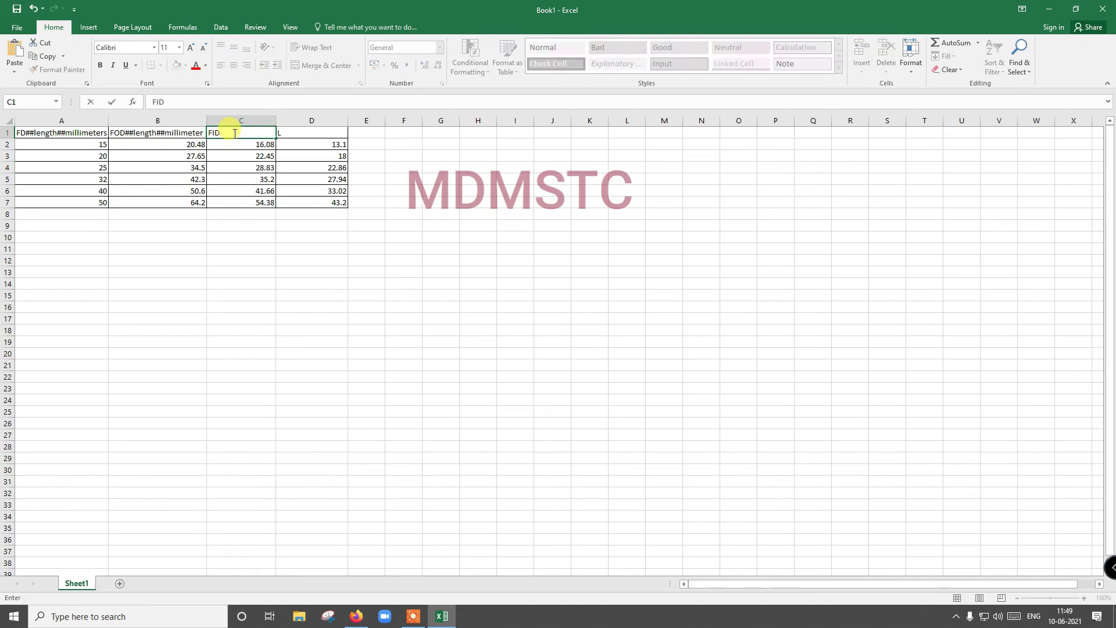
text(##length##millimeters)
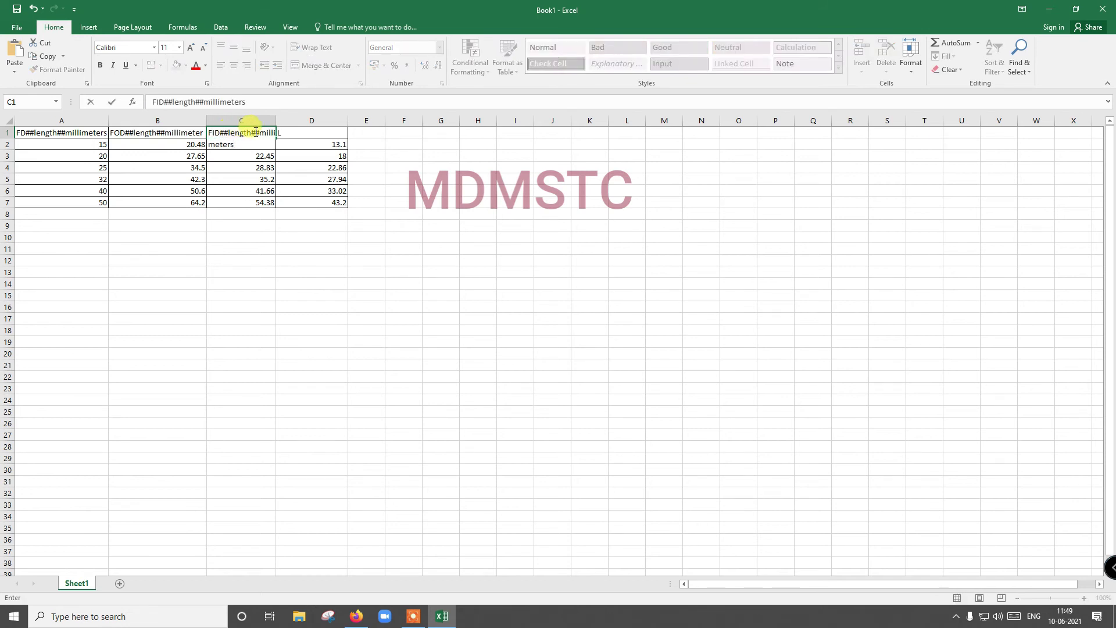
click(310, 136)
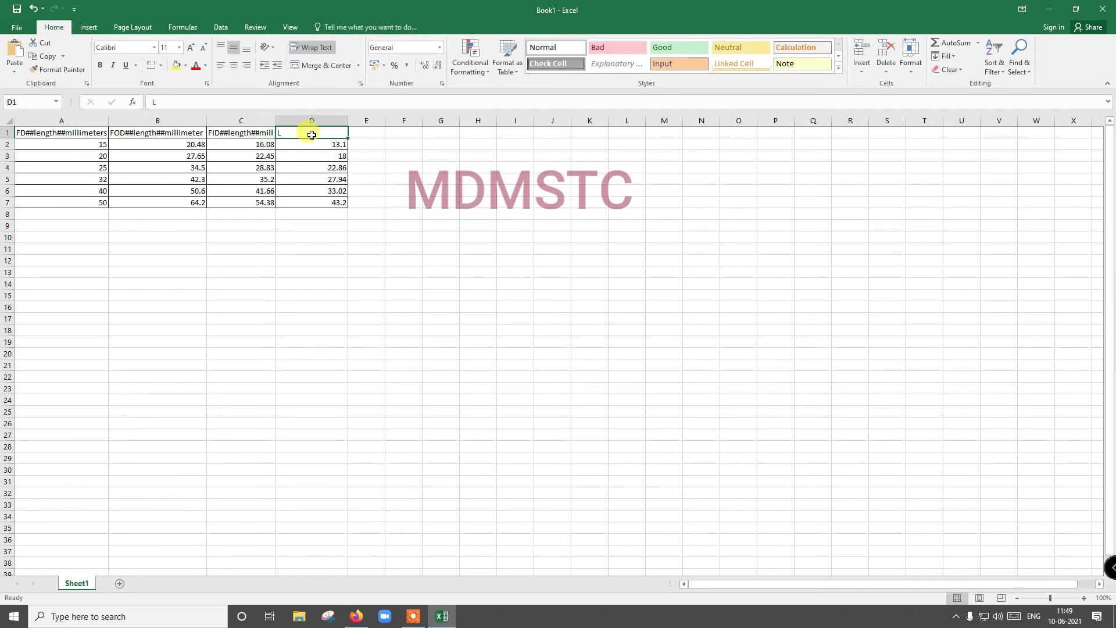
text(Gn)
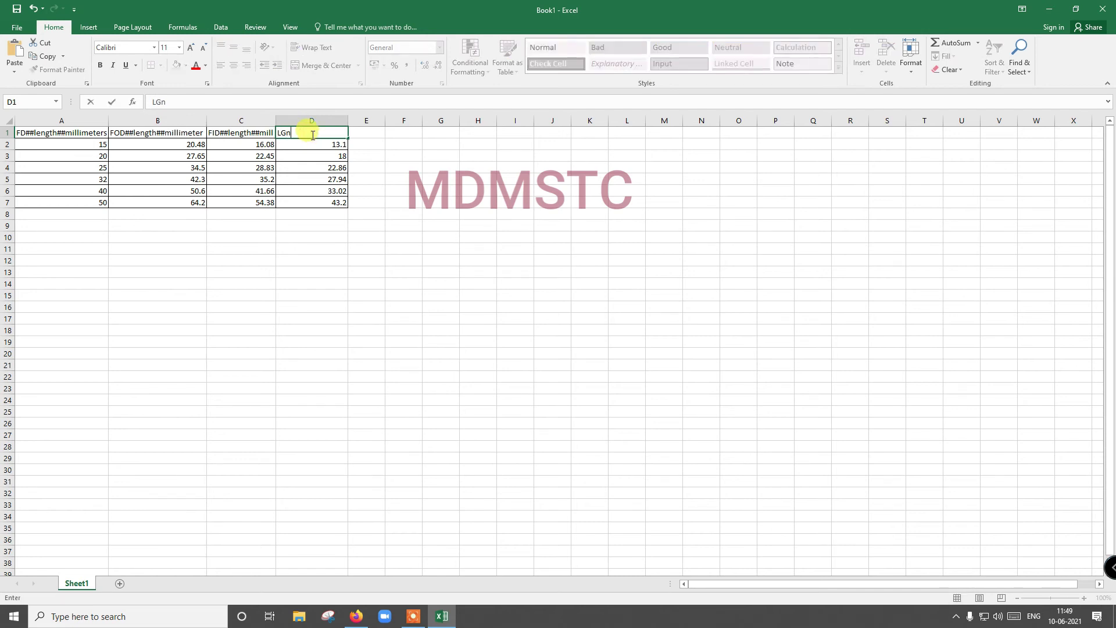
text(##length##millimeters)
click(258, 251)
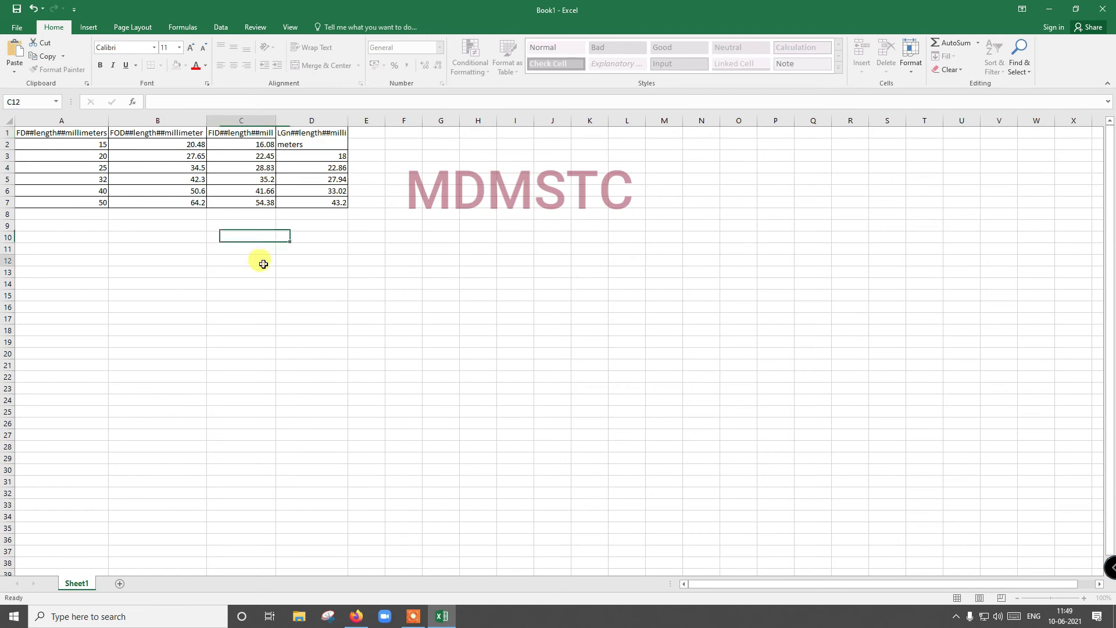
Widen columns A–D to the same larger width.
click(39, 122)
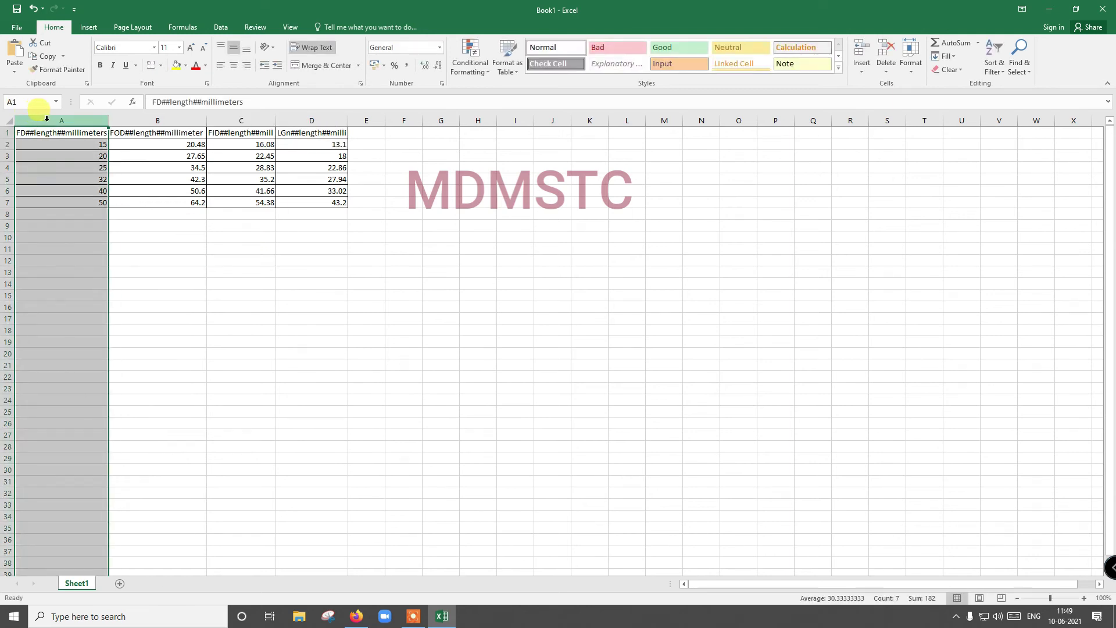
drag(39, 122, 312, 120)
drag(108, 122, 126, 121)
click(186, 268)
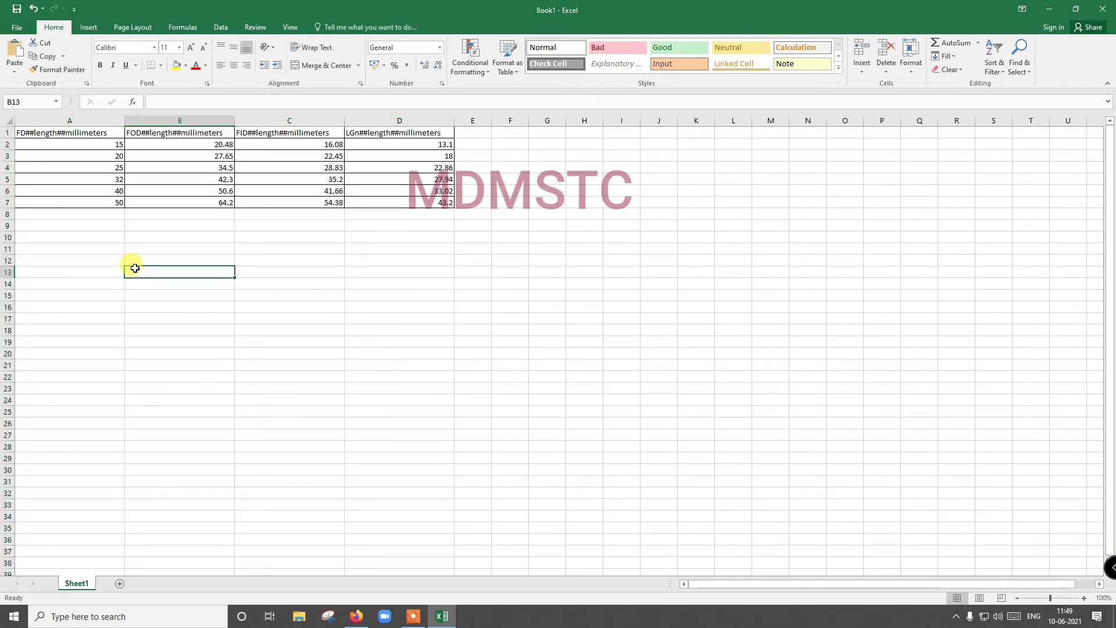
Save into the D:\Rvt Family folder with the file name CPVC_Elbow90.
key(ctrl+s)
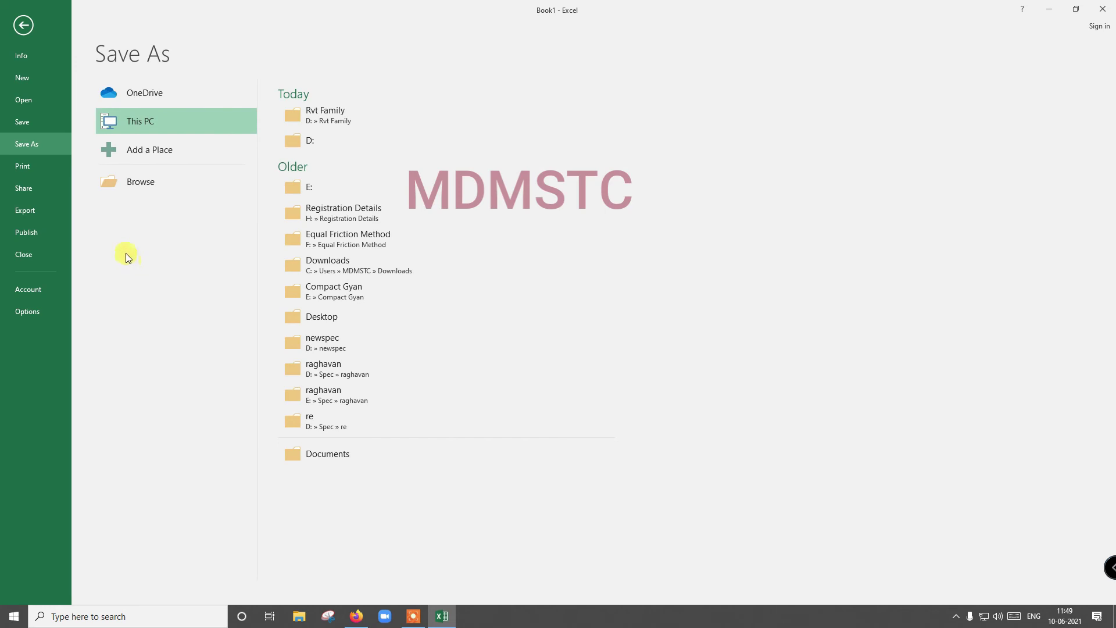
click(214, 185)
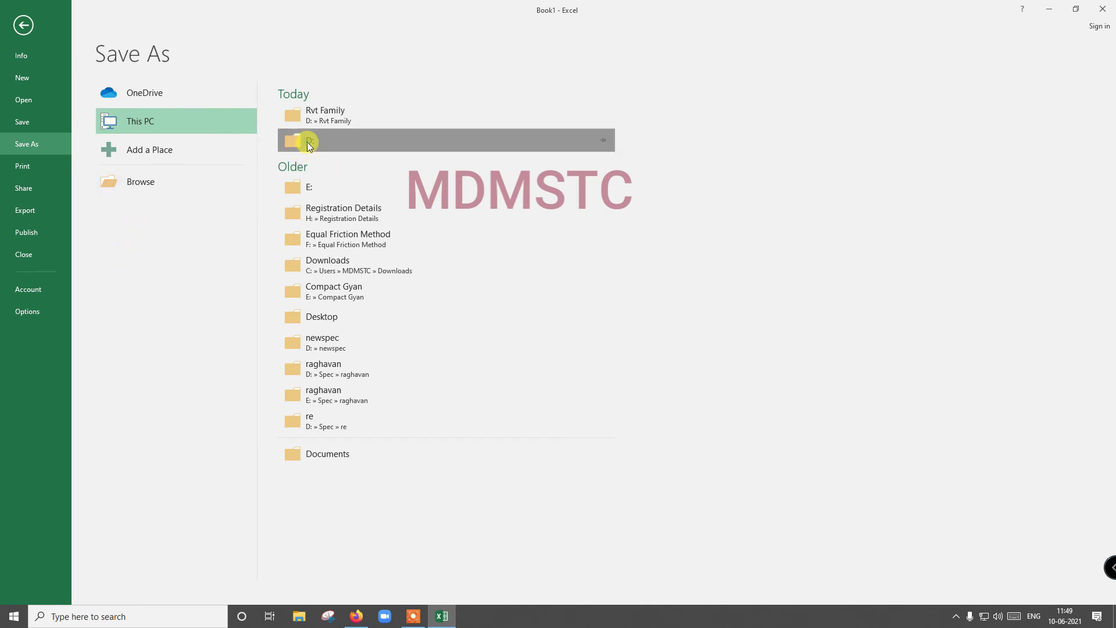
drag(545, 146, 546, 177)
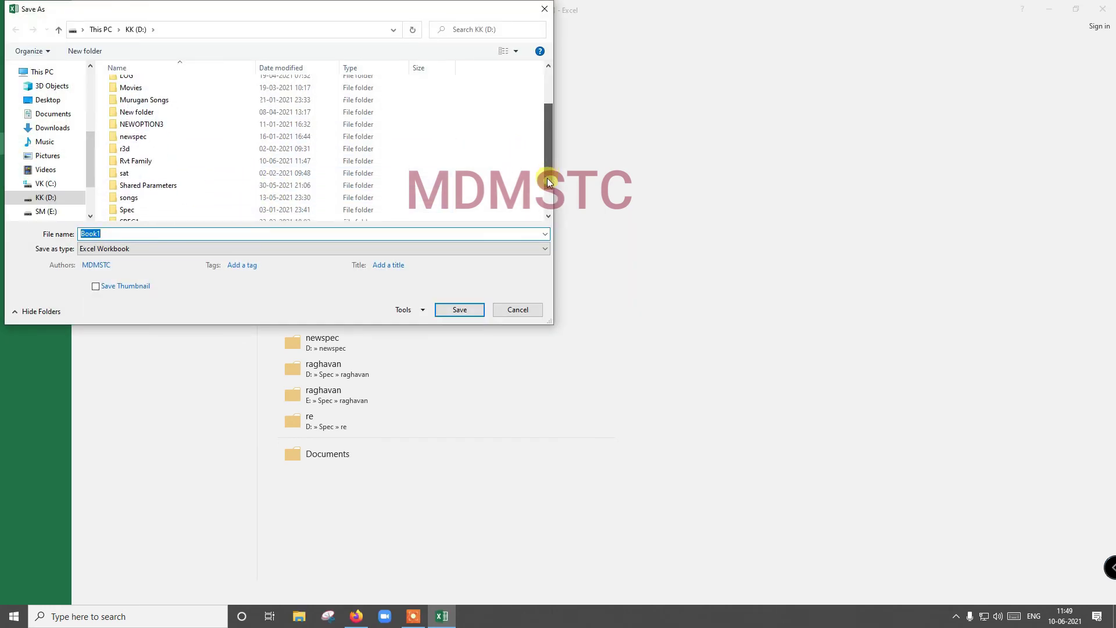
double_click(187, 155)
double_click(130, 233)
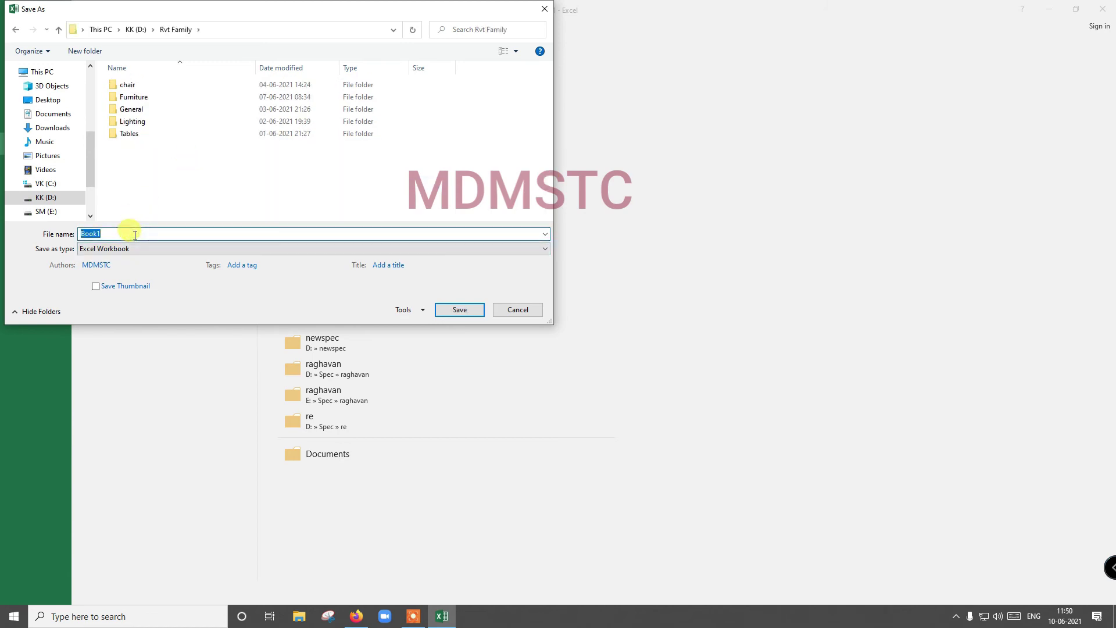
text(C)
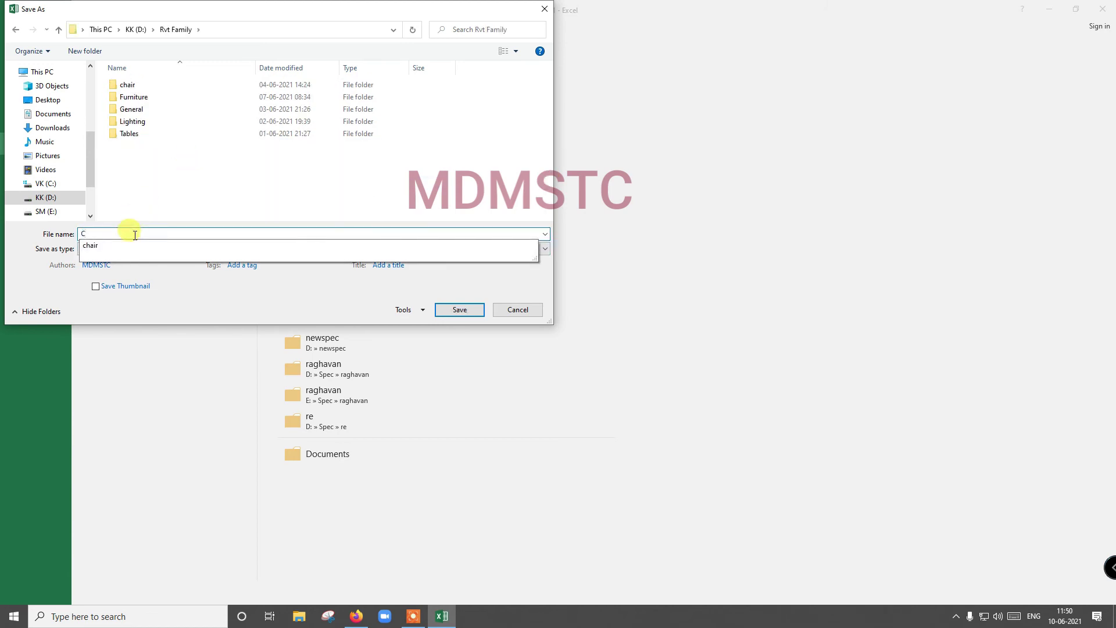
text(PVC_)
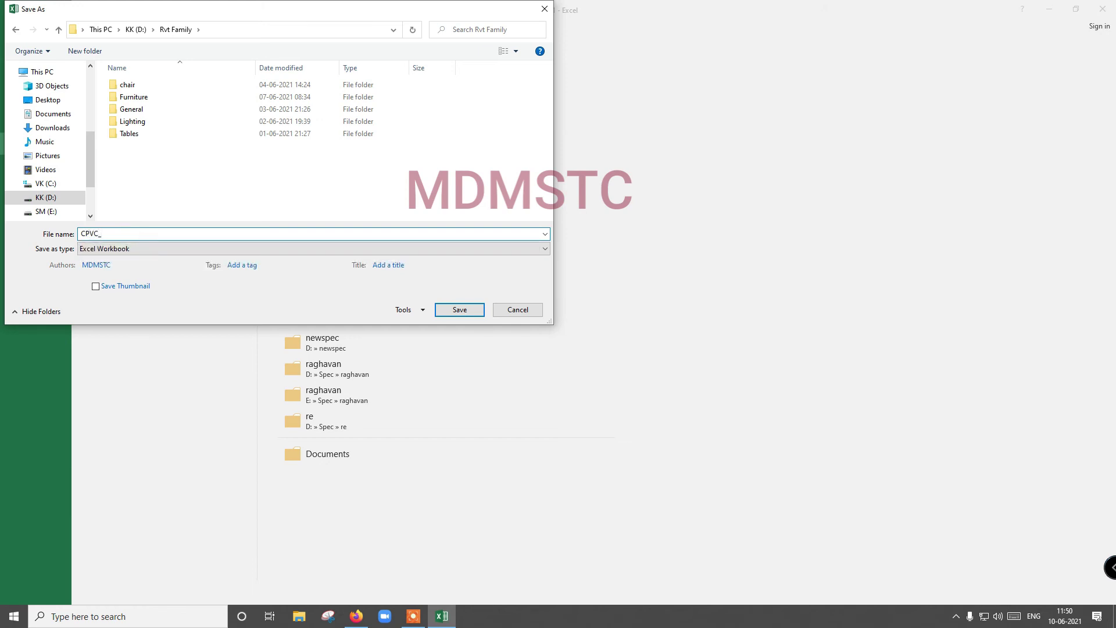
text(Elb)
text(ow90)
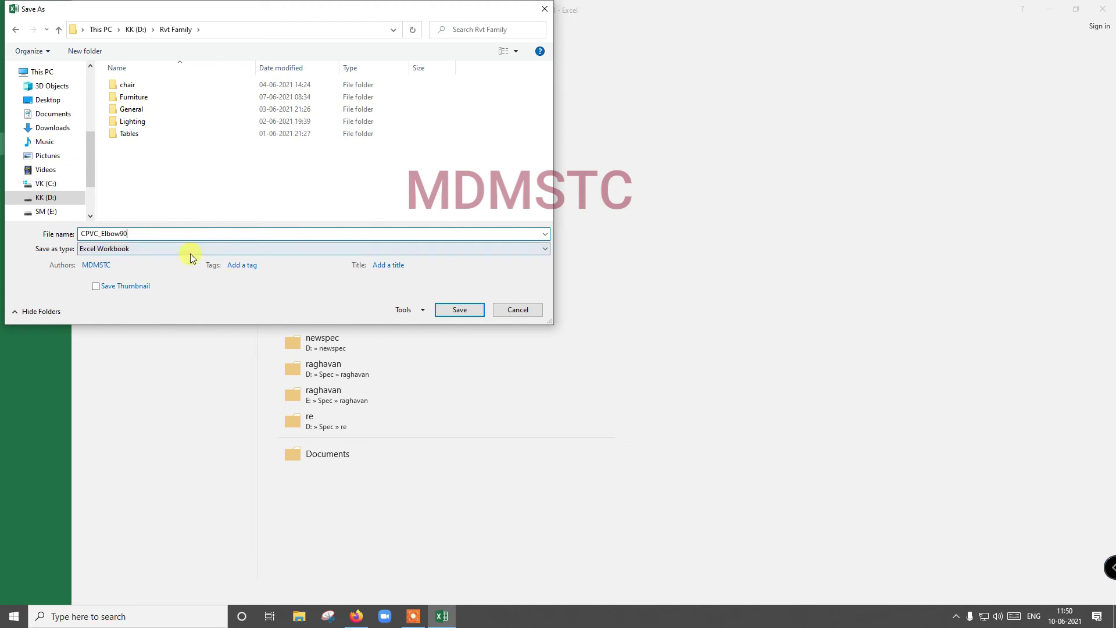
Save as CSV (Comma delimited) and keep the CSV format.
click(209, 248)
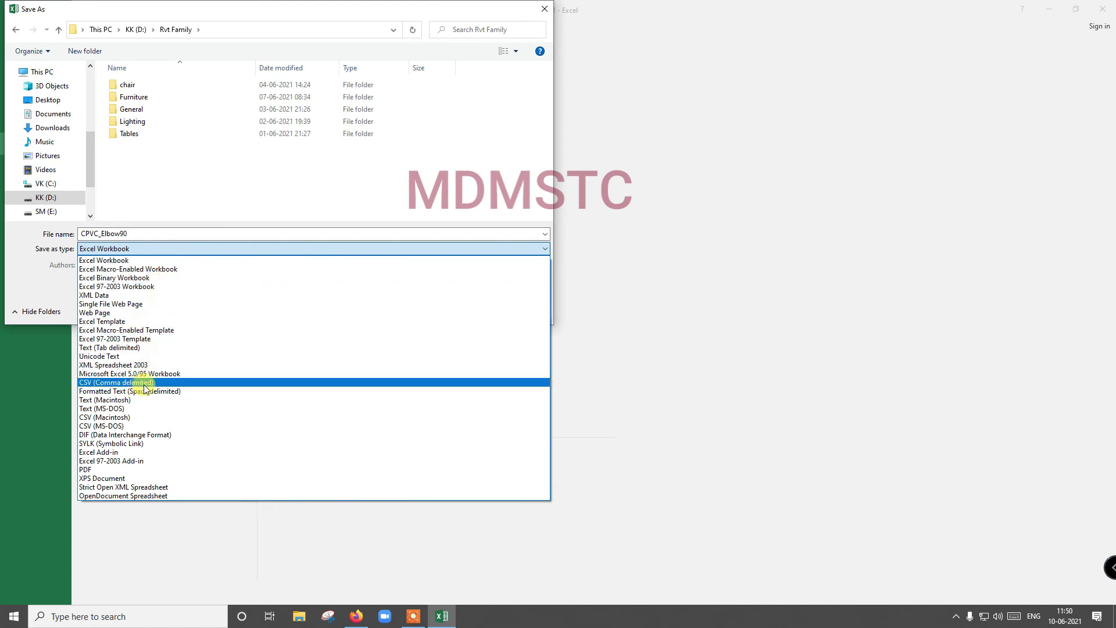
click(139, 383)
click(460, 297)
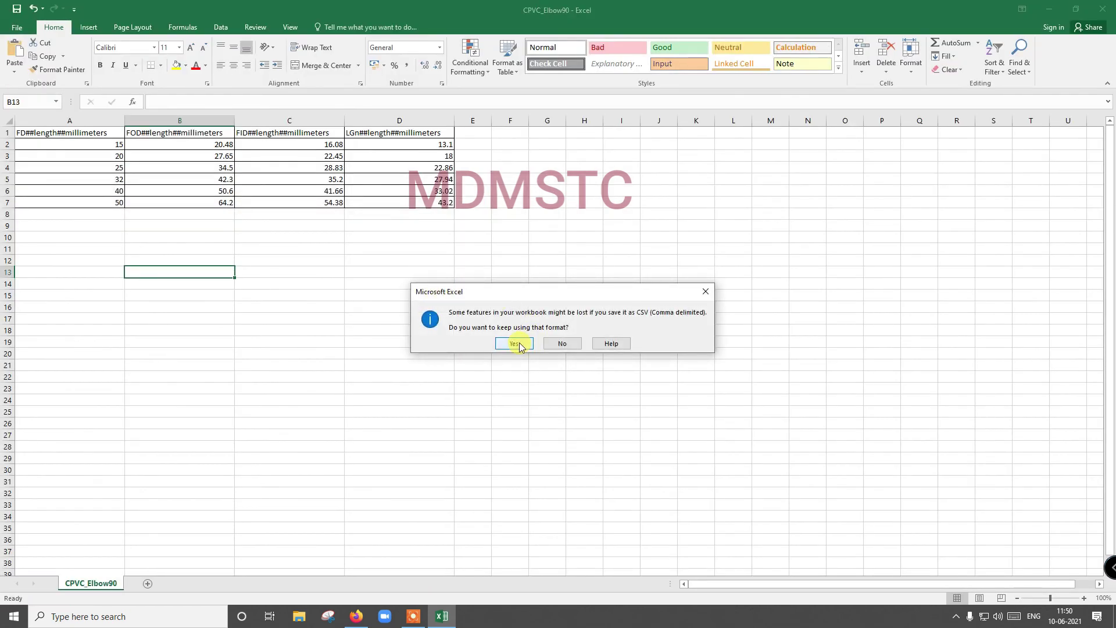
click(517, 344)
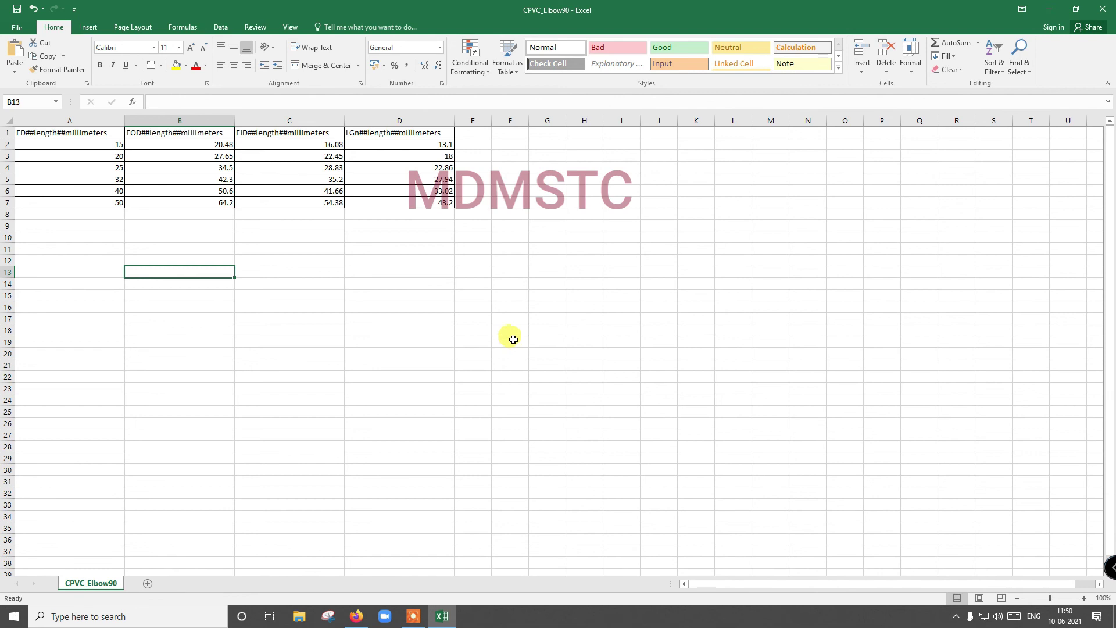
Close the workbook, saving again and replacing the existing CPVC_Elbow90 file.
click(1103, 9)
click(516, 322)
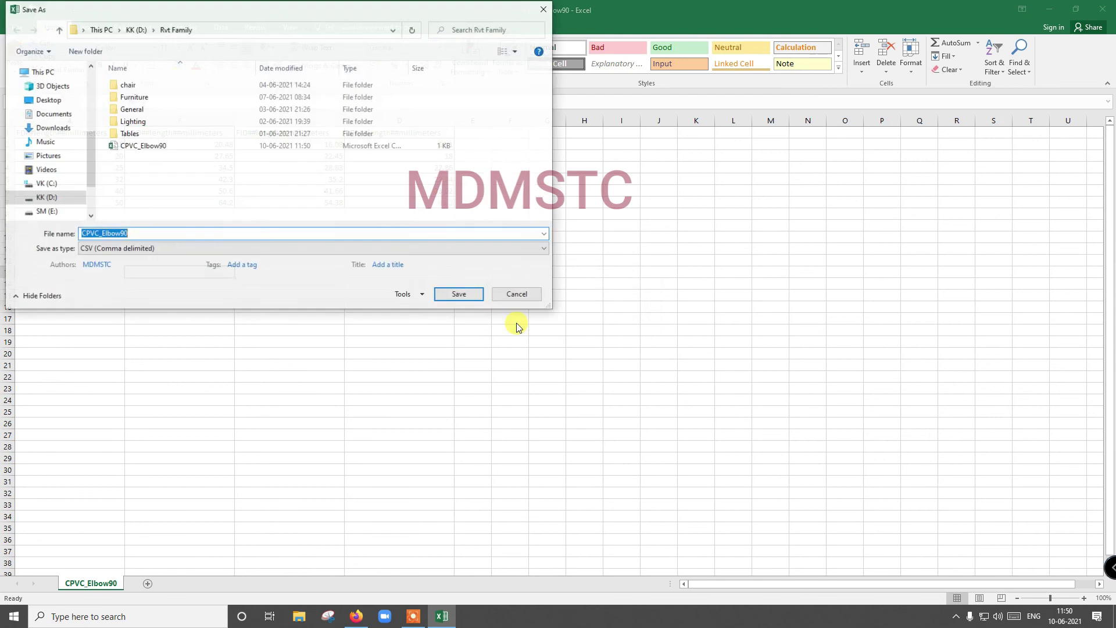
click(457, 295)
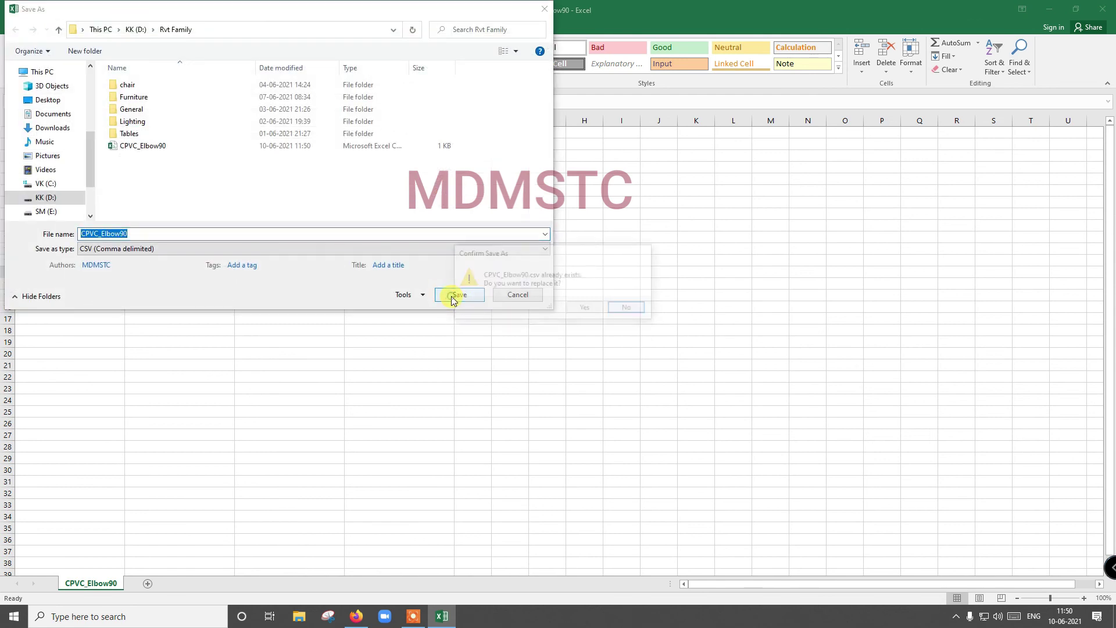
click(588, 313)
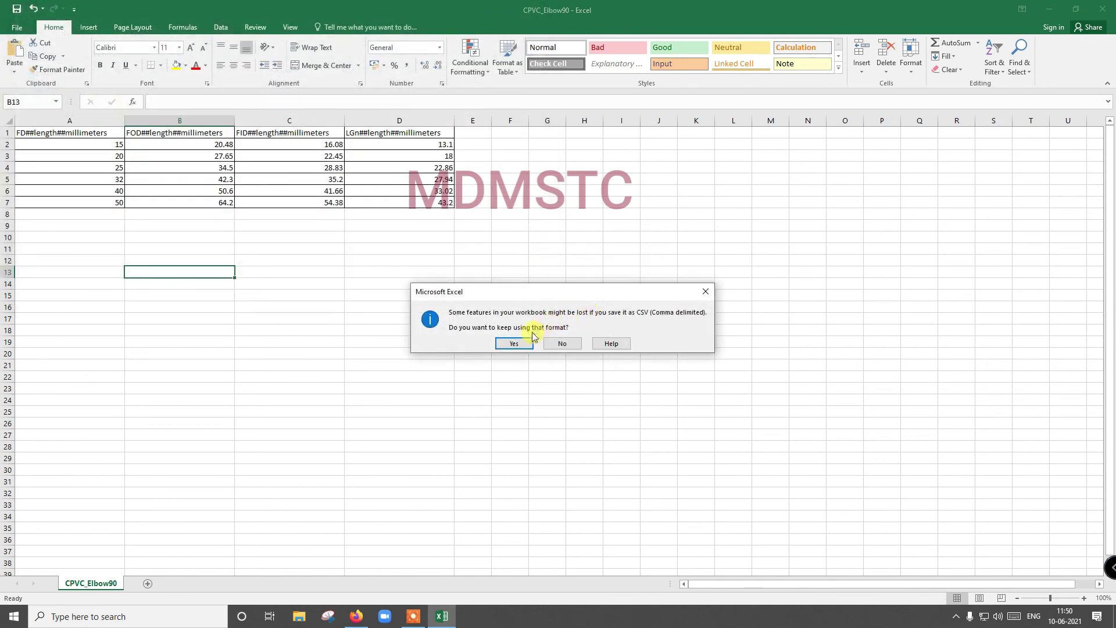
Keep the CSV format so Excel finishes closing, returning to the Finolex page.
click(516, 343)
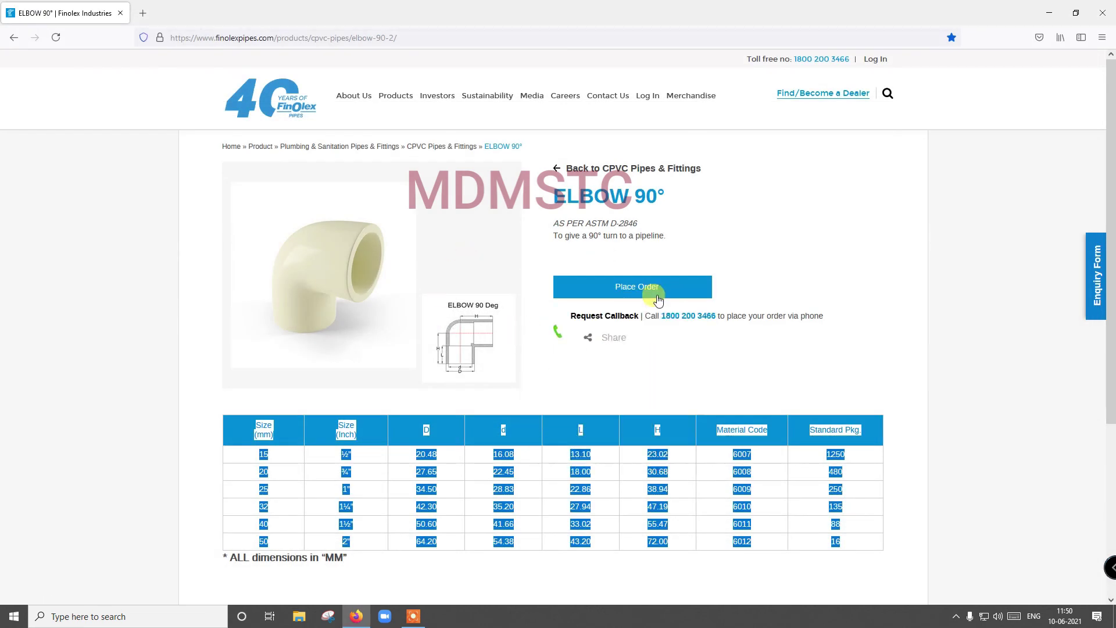